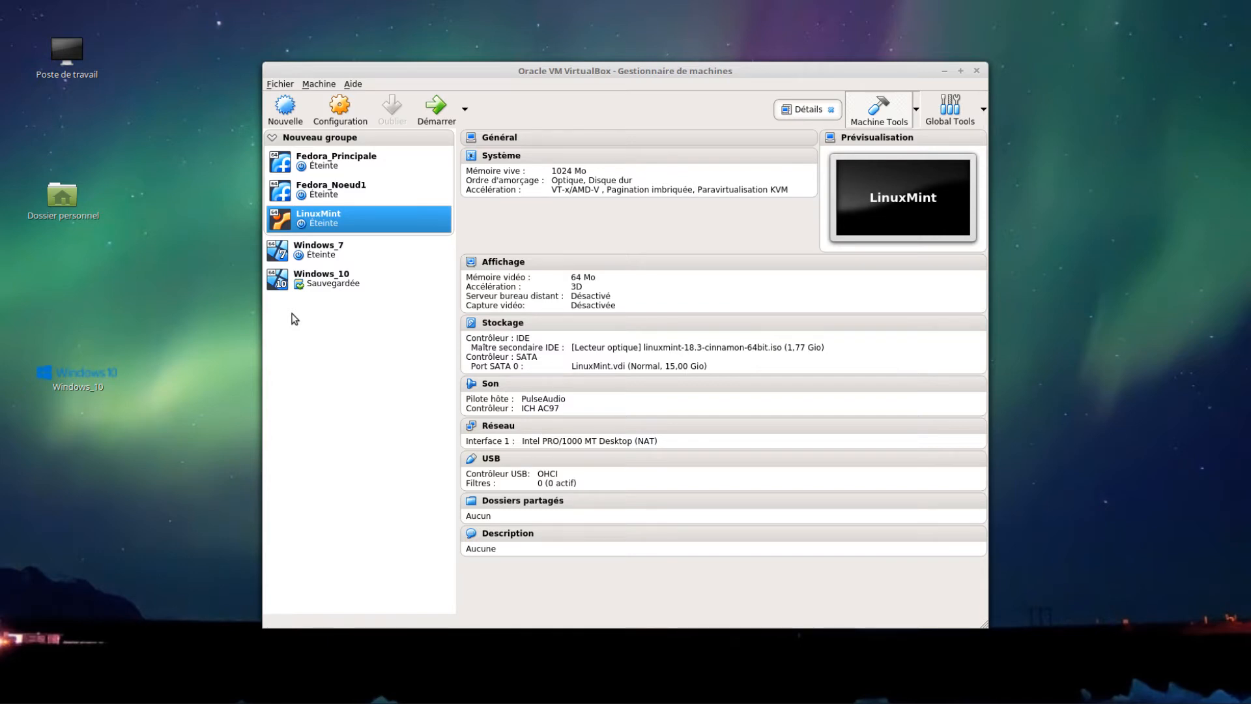
- Delete the existing LinuxMint virtual machine
{"action": "right_click", "coordinate": [346, 209]}
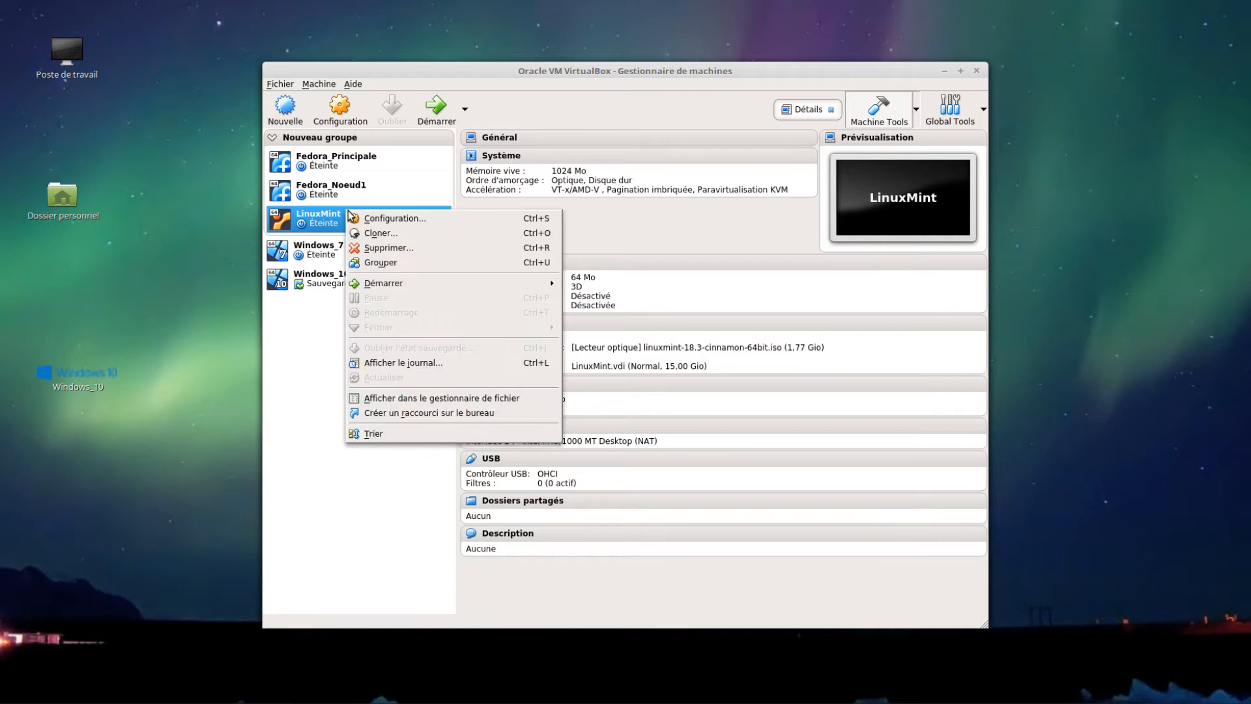
{"action": "left_click", "coordinate": [378, 248]}
{"action": "left_click", "coordinate": [734, 396]}
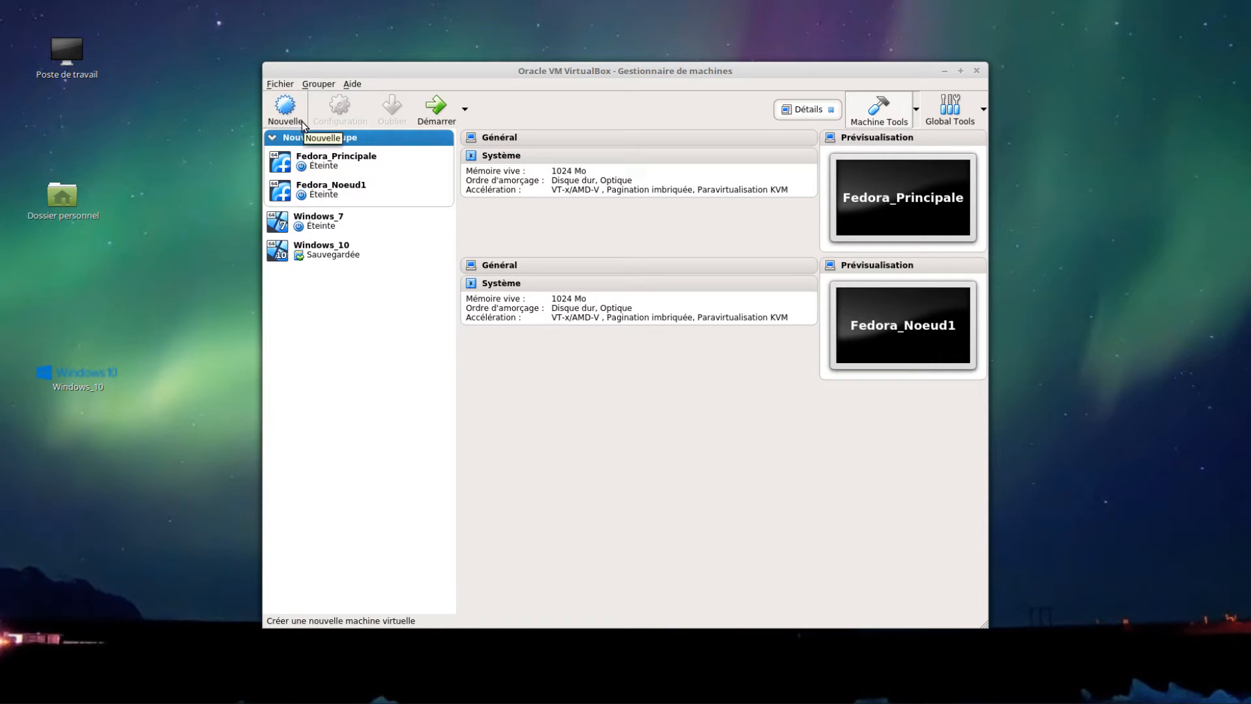
- Create a Linux virtual machine named LinuxMint, version Ubuntu (64-bit), with 1024 MB of memory and a new virtual hard disk
{"action": "left_click", "coordinate": [285, 108]}
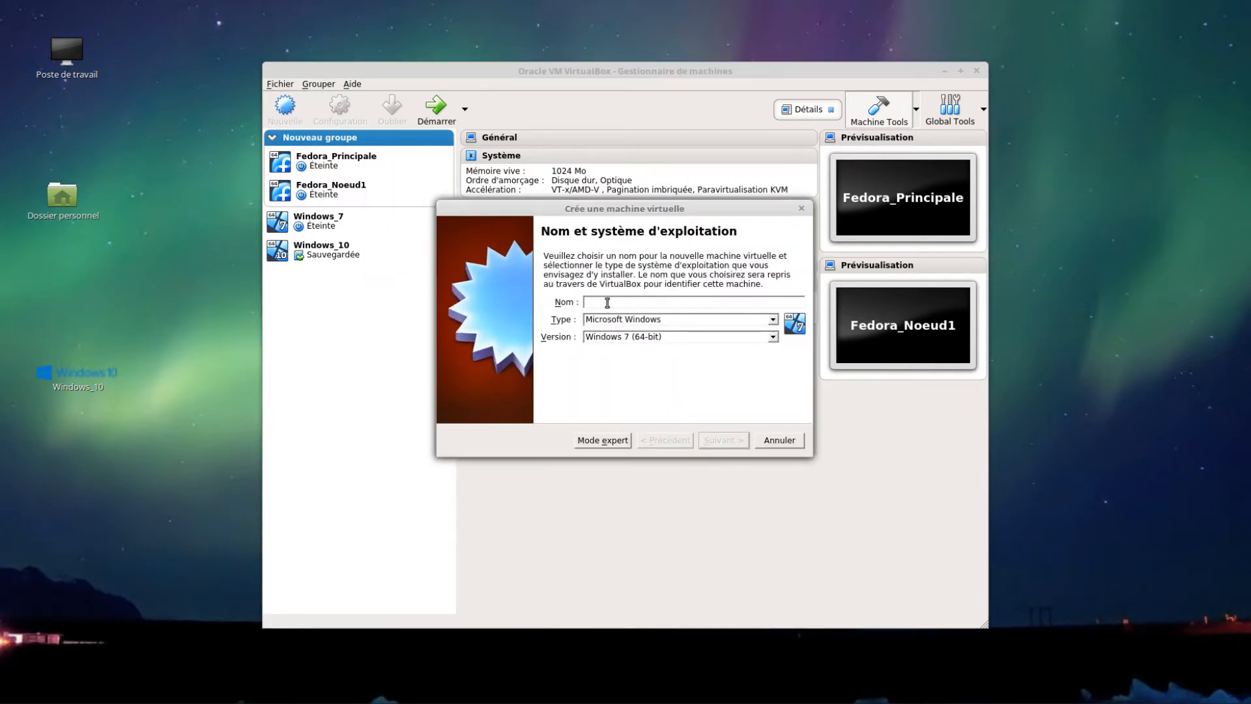
{"action": "type", "text": "LinuxMint"}
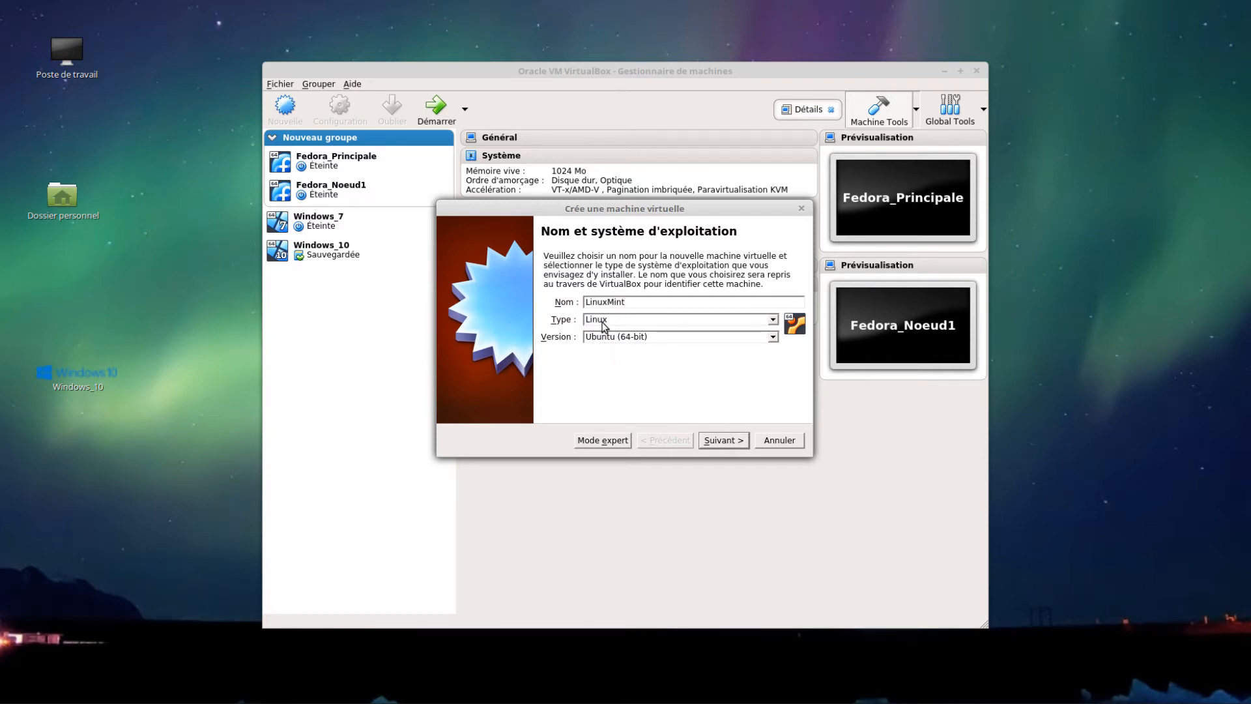
{"action": "left_click", "coordinate": [729, 440]}
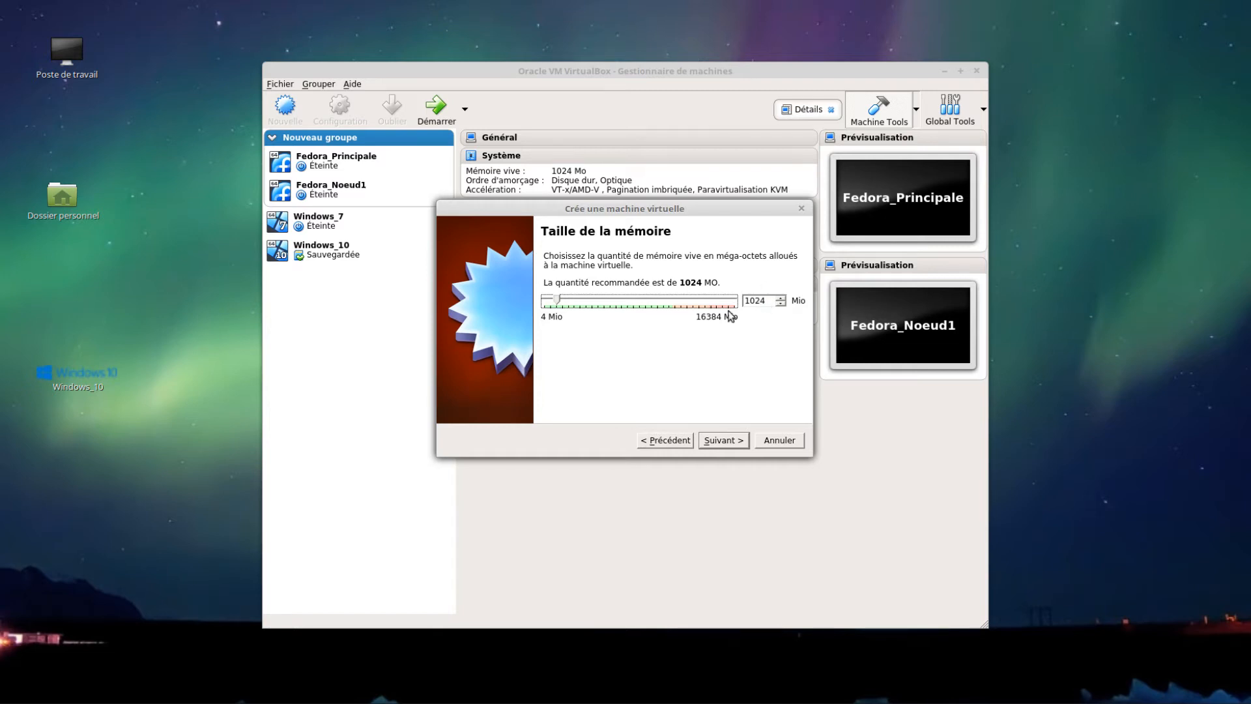
{"action": "left_click", "coordinate": [719, 440]}
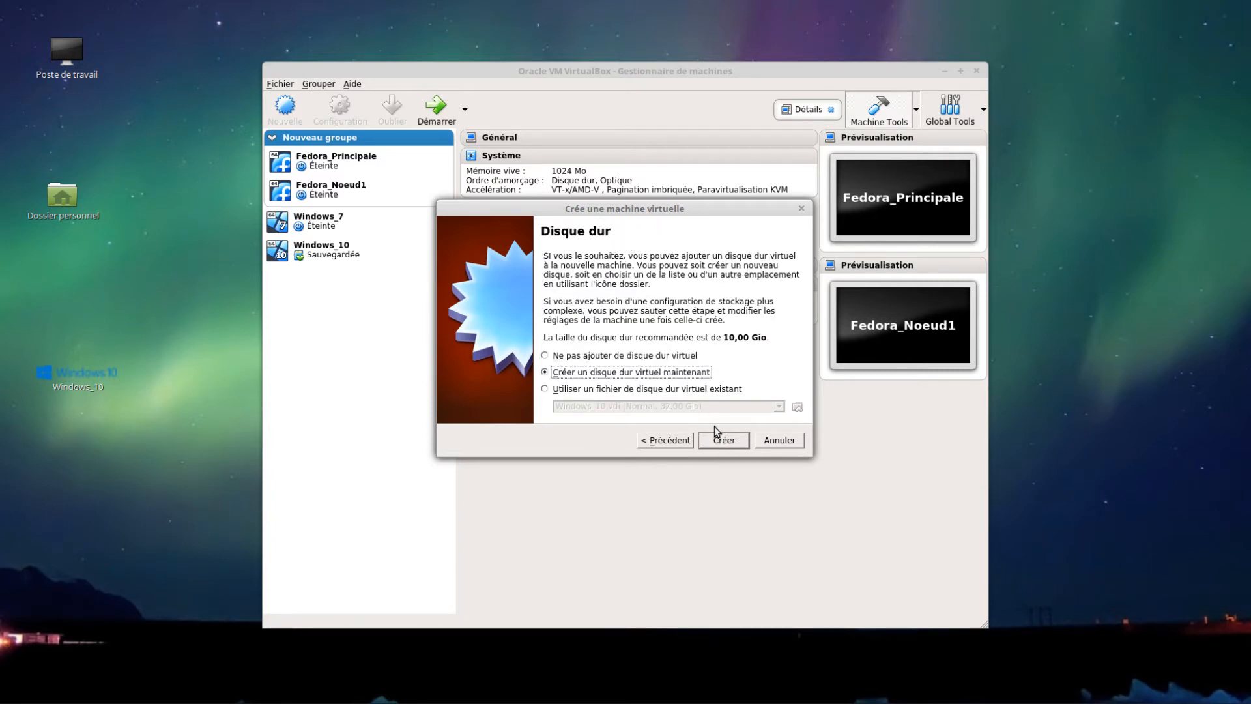
{"action": "left_click", "coordinate": [721, 440]}
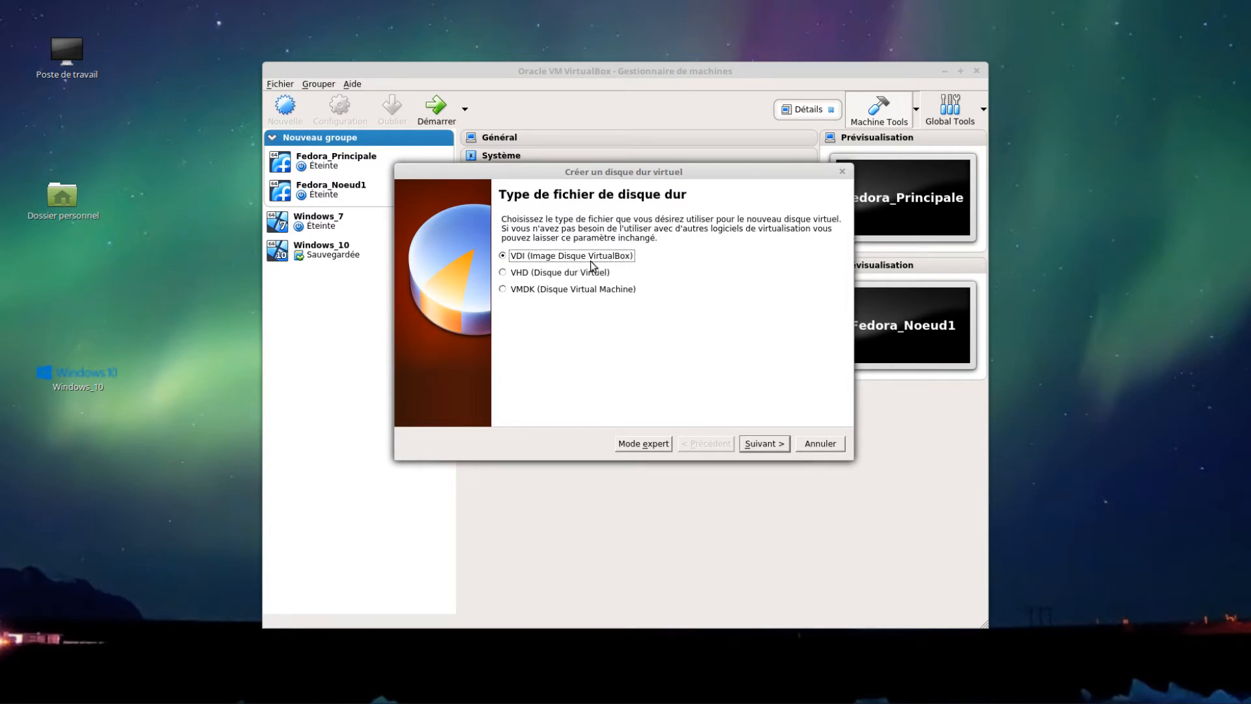
- Create the machine's hard disk as a fixed-size VDI file of 15 GiB named LinuxMint
{"action": "left_click", "coordinate": [761, 445]}
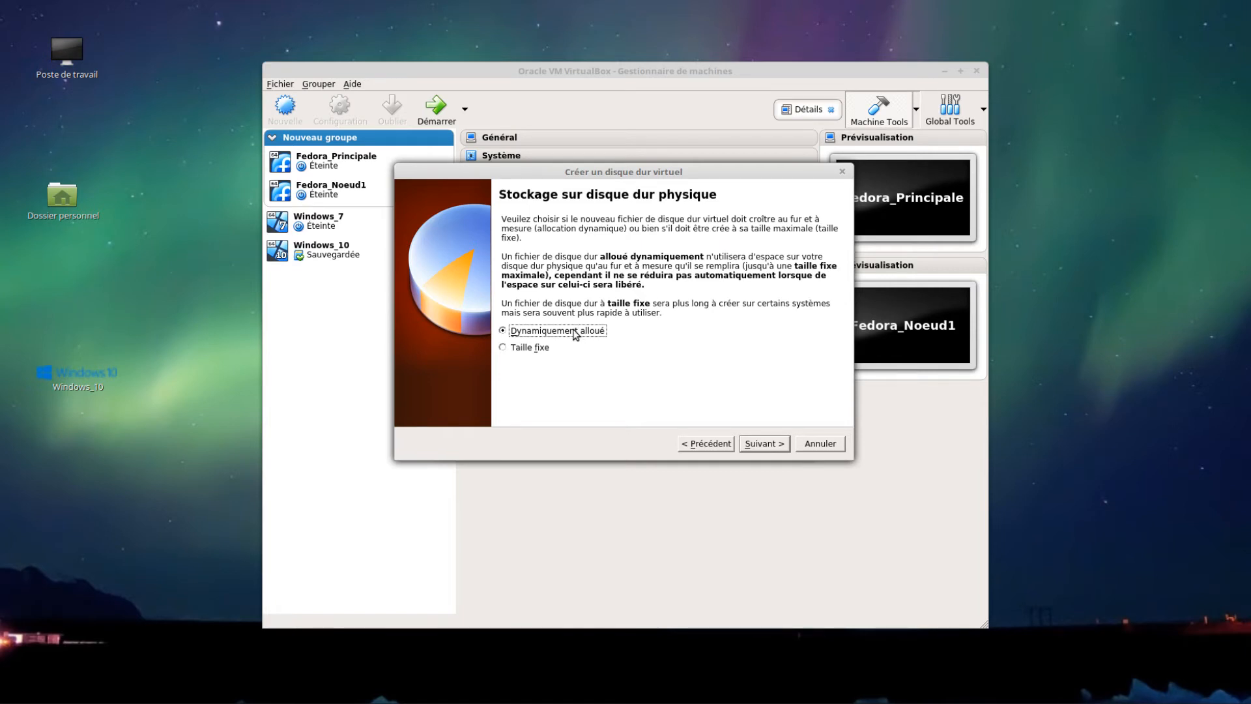
{"action": "left_click", "coordinate": [525, 350]}
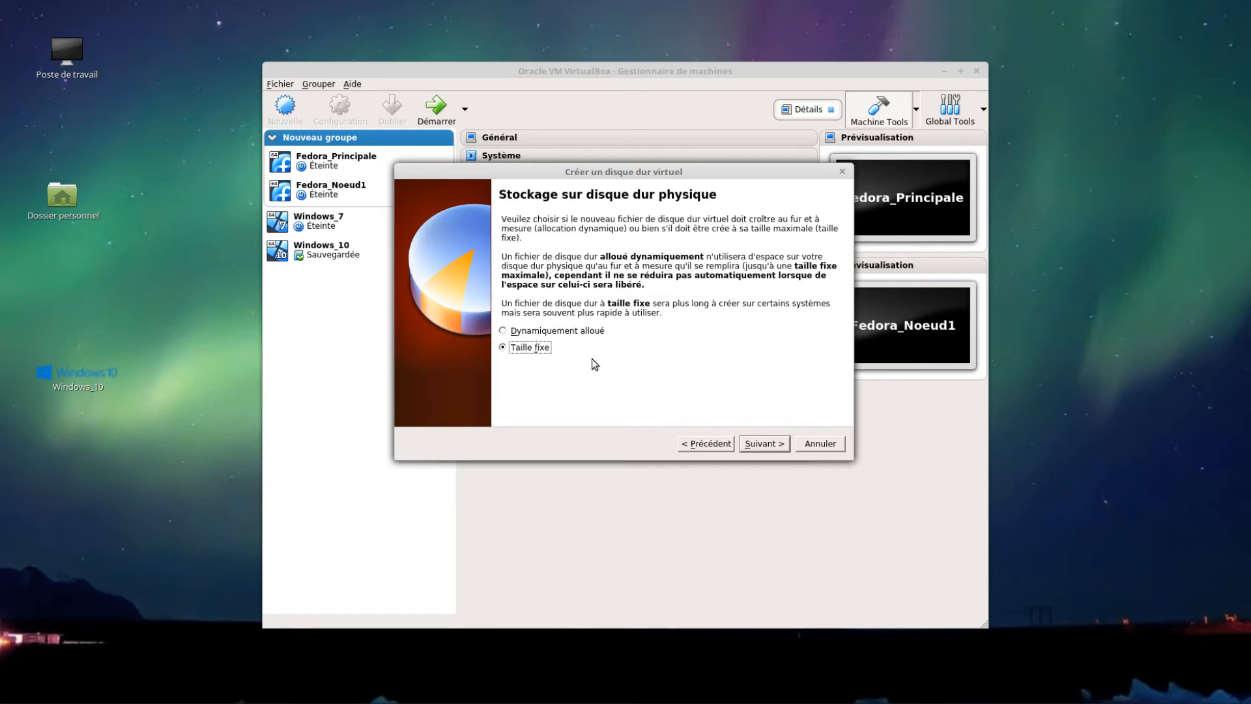
{"action": "left_click", "coordinate": [764, 444]}
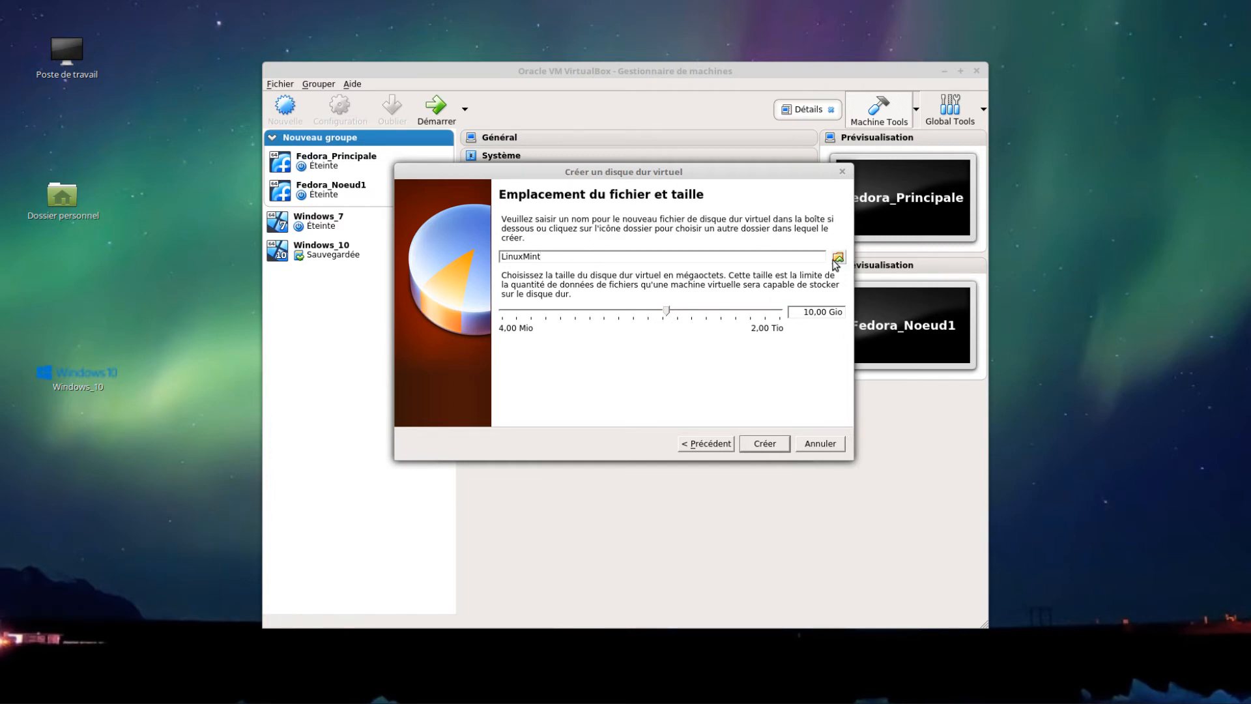
{"action": "left_click", "coordinate": [814, 311]}
{"action": "key", "text": "BackSpace"}
{"action": "type", "text": "5"}
{"action": "left_click", "coordinate": [760, 445]}
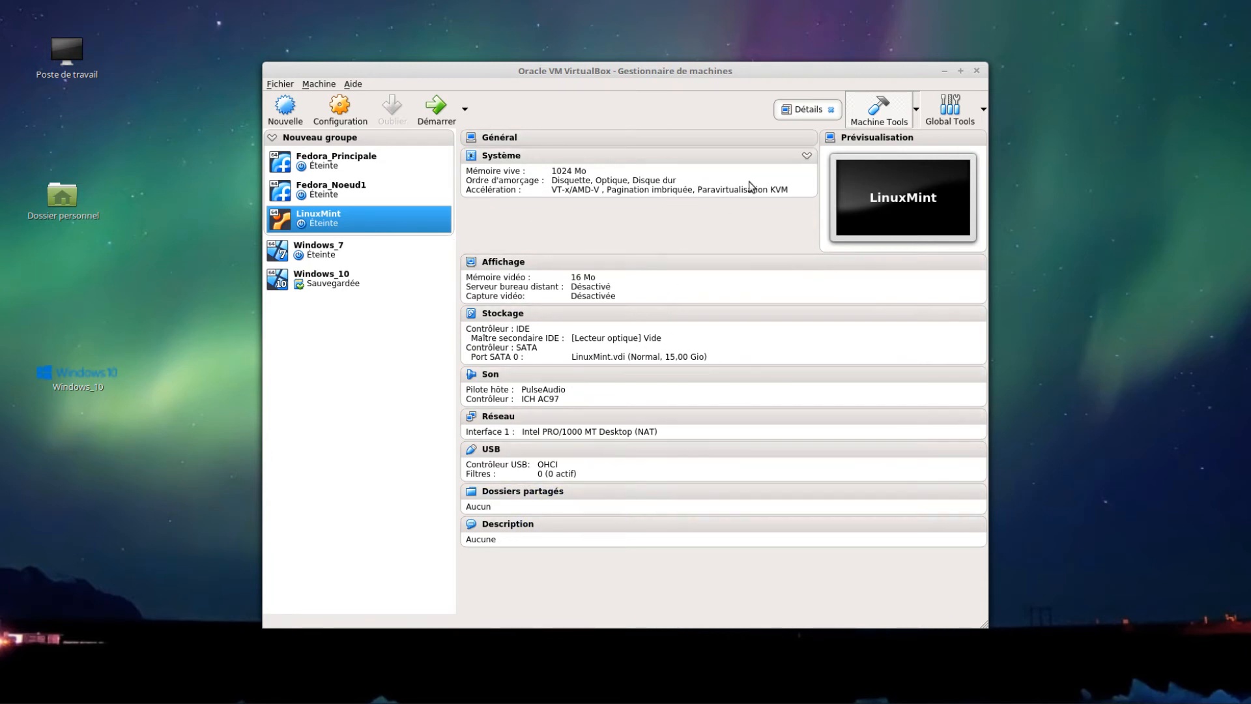
- Close the LinuxMint machine's details view and bring it back
{"action": "left_click", "coordinate": [831, 109]}
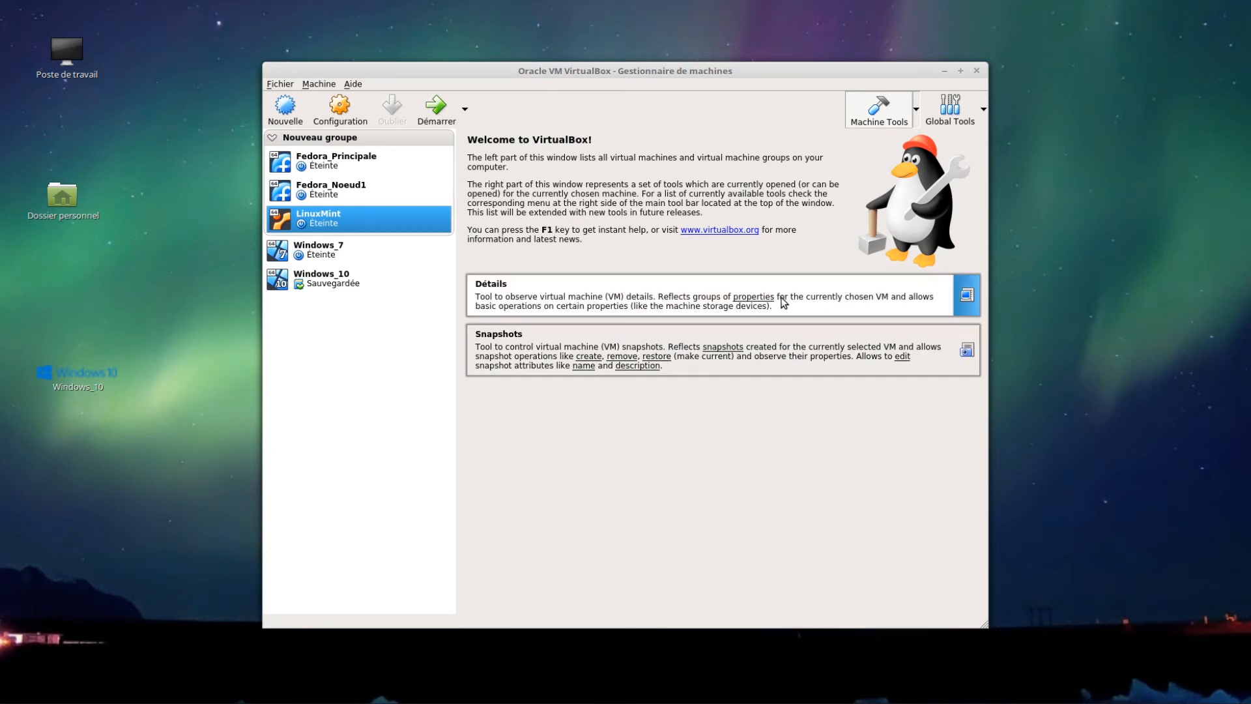
{"action": "left_click", "coordinate": [916, 109]}
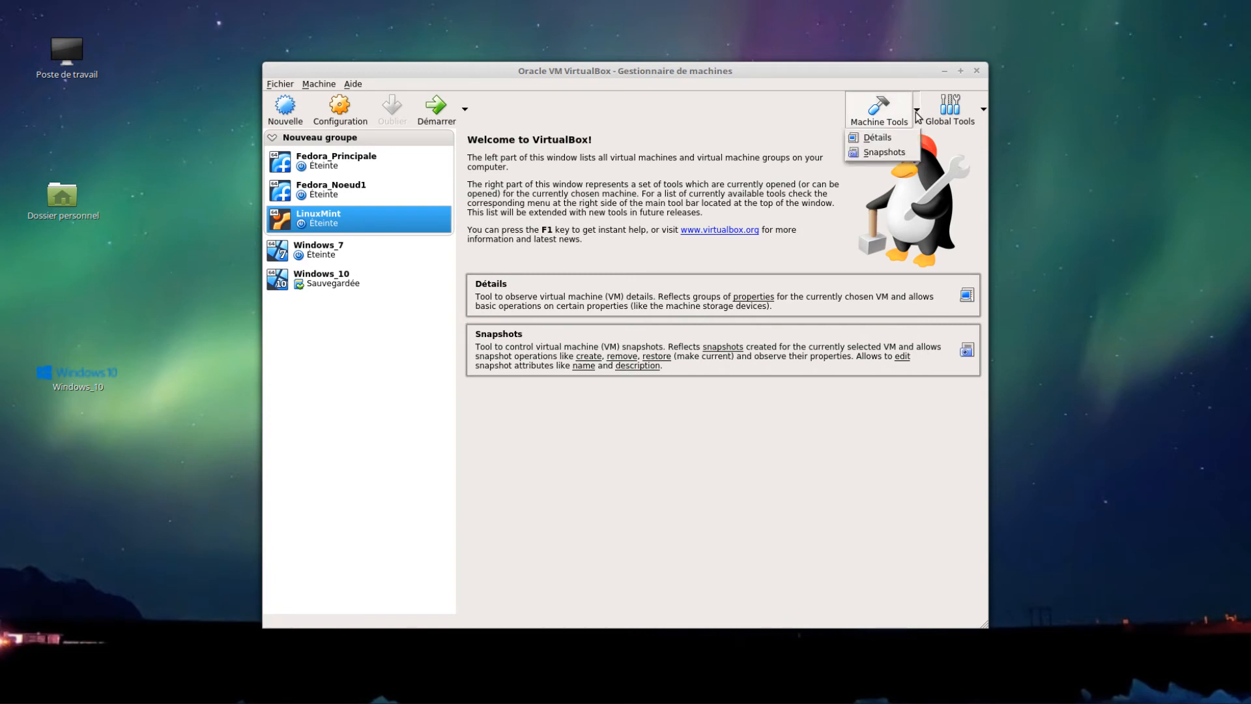
{"action": "left_click", "coordinate": [883, 141]}
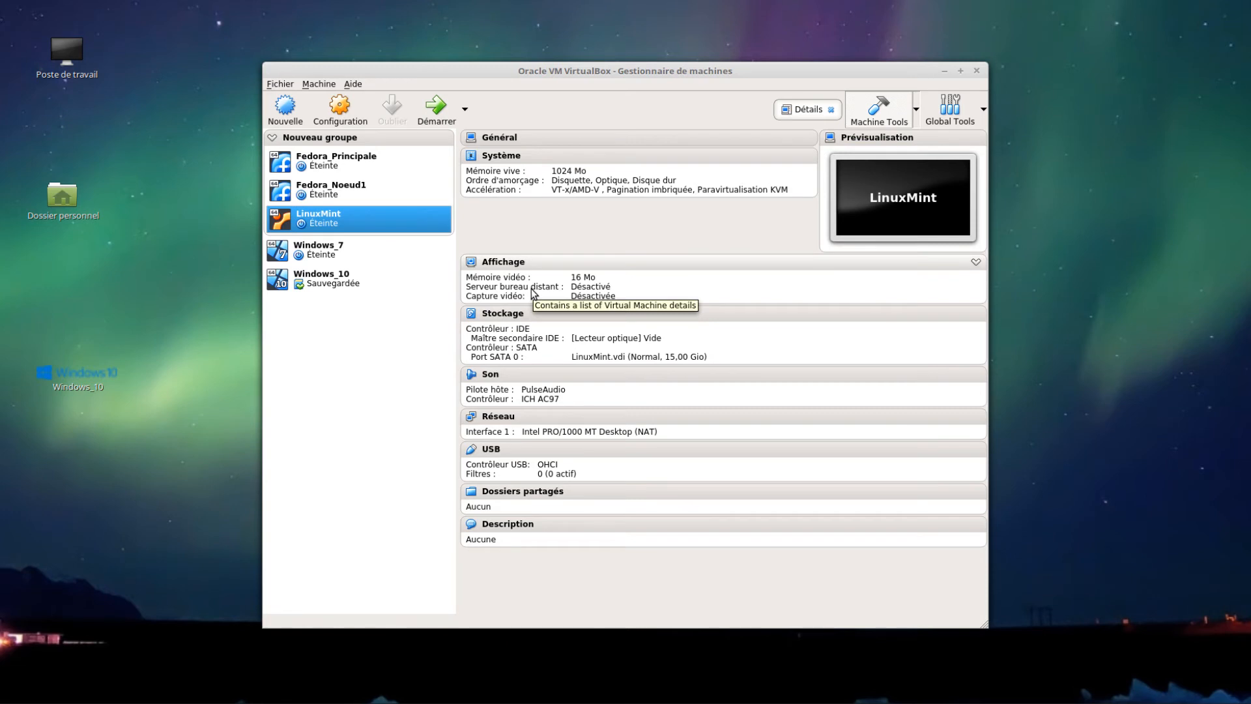
- Set both the shared clipboard and drag-and-drop of the LinuxMint machine to Bidirectionnel in its general settings
{"action": "left_click", "coordinate": [502, 138]}
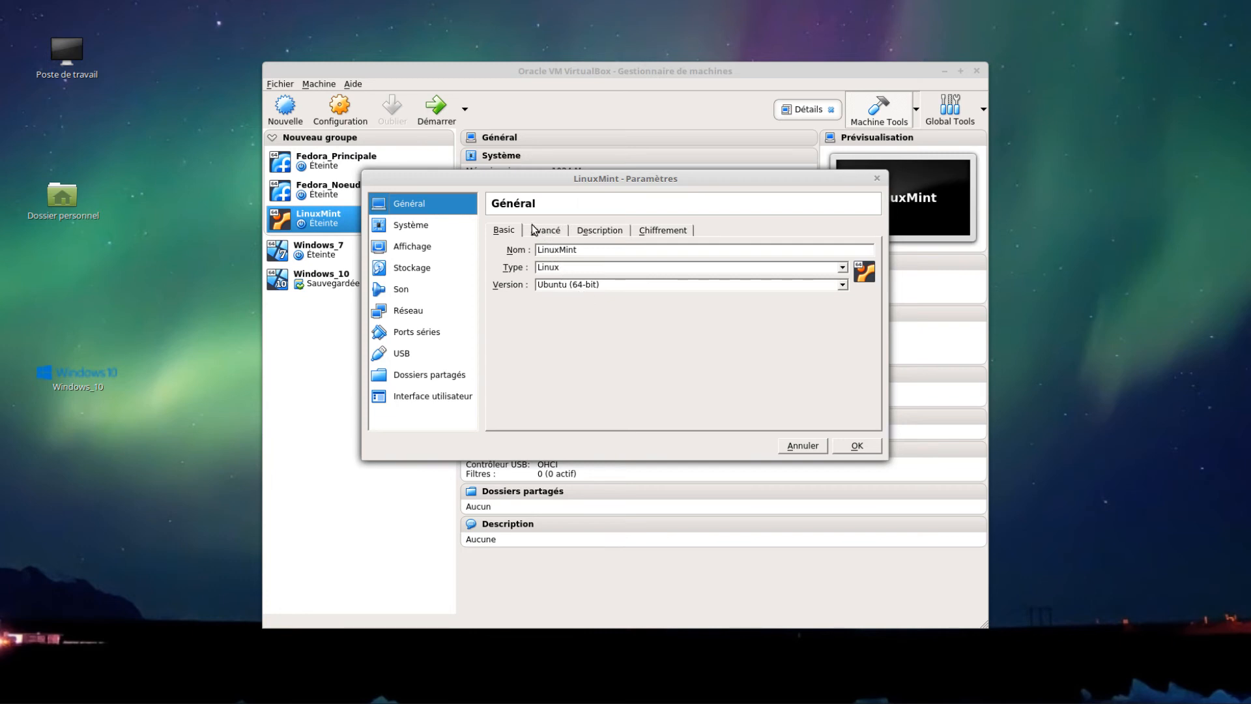
{"action": "left_click", "coordinate": [552, 232]}
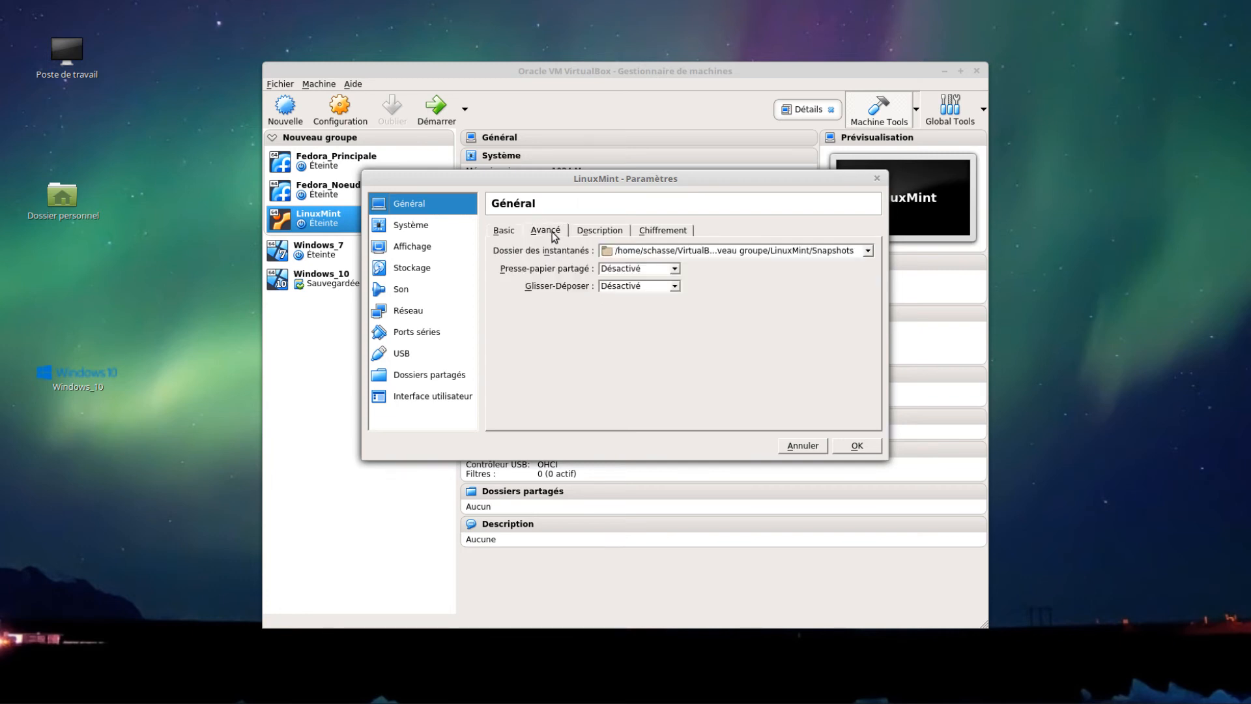
{"action": "left_click", "coordinate": [674, 269]}
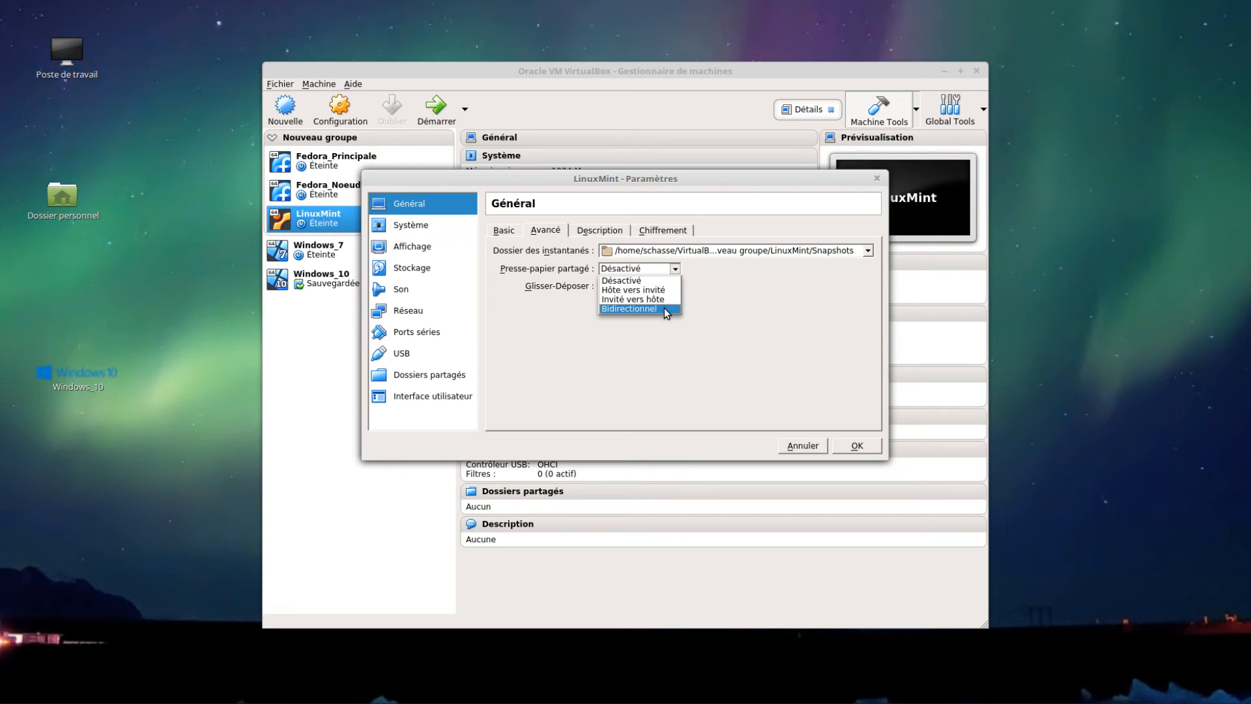
{"action": "left_click", "coordinate": [665, 309]}
{"action": "left_click", "coordinate": [673, 288]}
{"action": "left_click", "coordinate": [663, 325]}
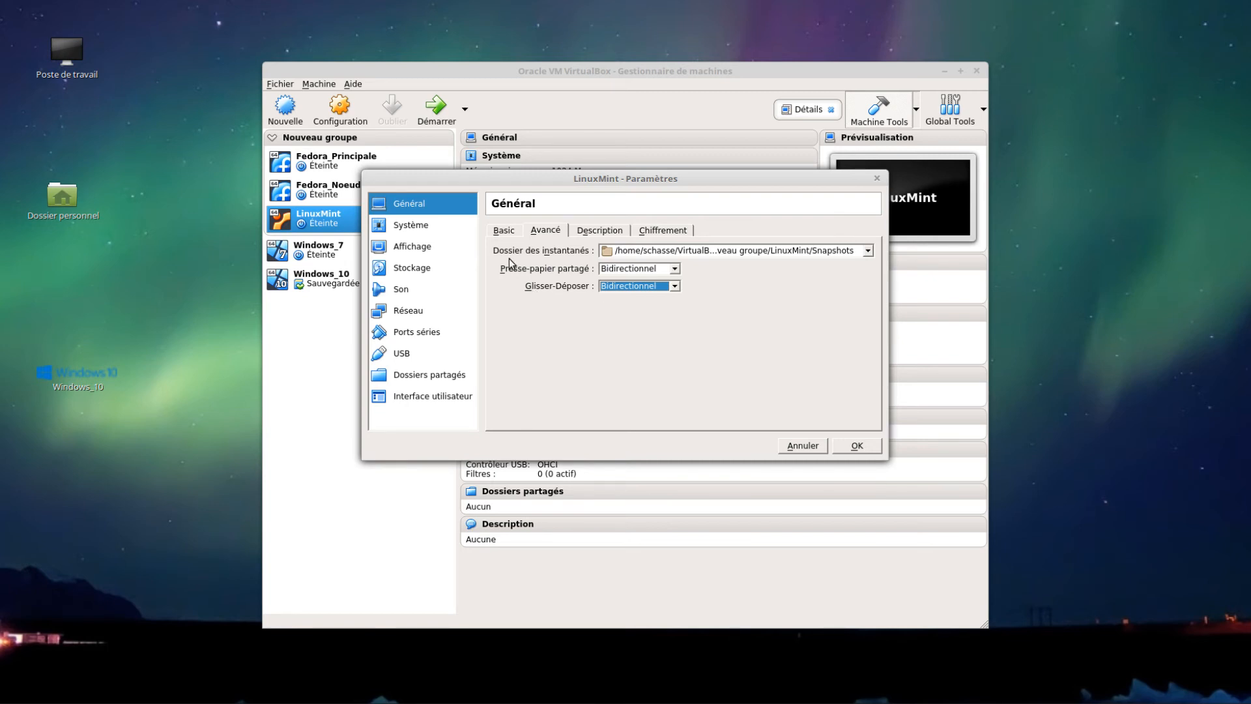
- Disable floppy boot for the machine and order the boot devices with optical first and hard disk second
{"action": "left_click", "coordinate": [426, 230]}
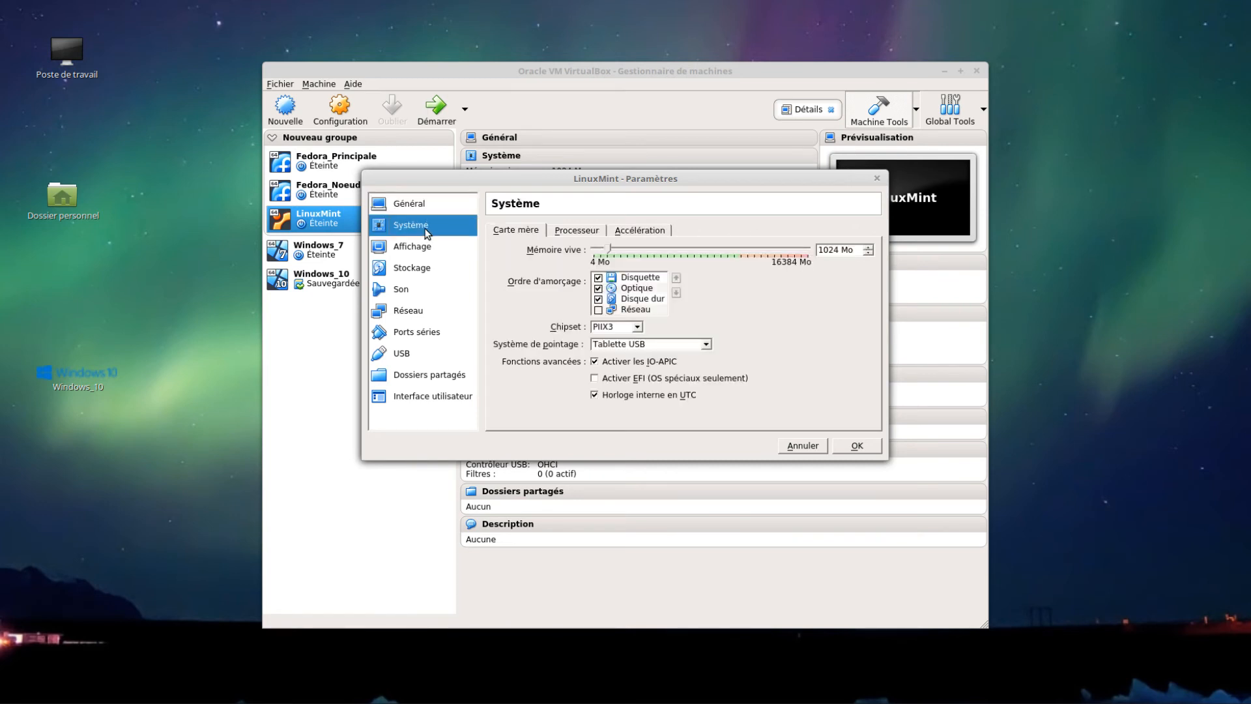
{"action": "left_click", "coordinate": [646, 278]}
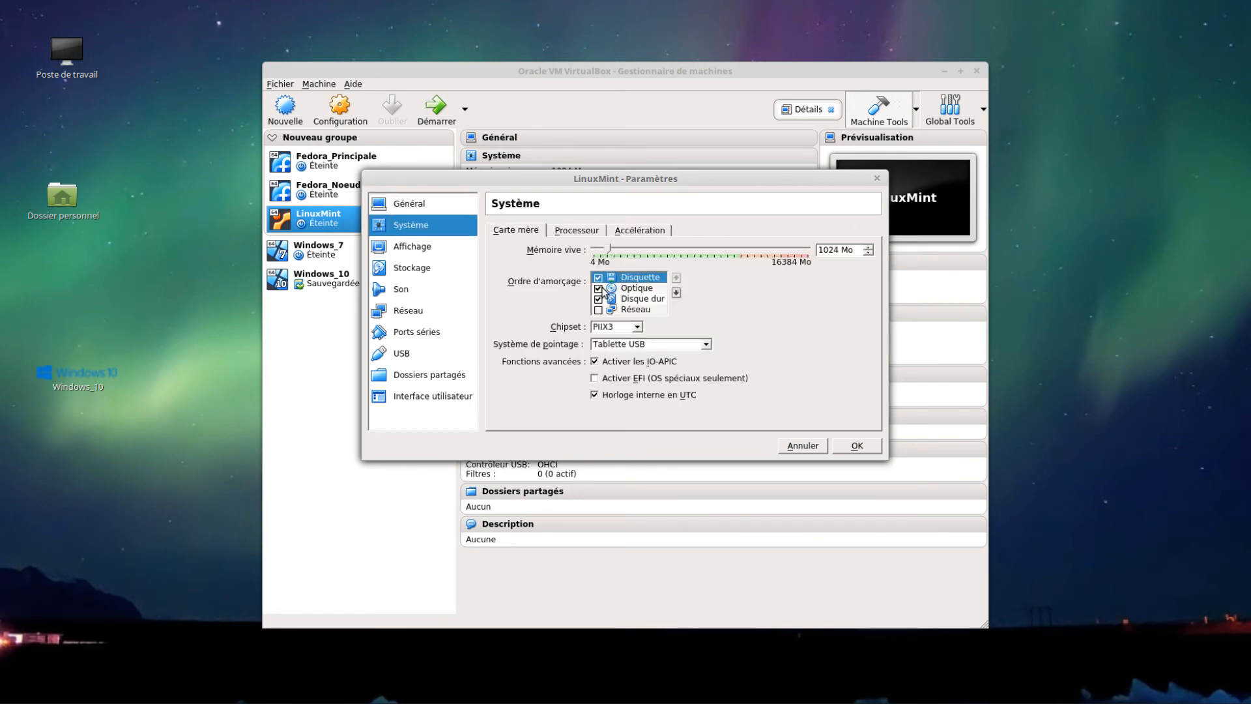
{"action": "left_click", "coordinate": [598, 278]}
{"action": "left_click", "coordinate": [636, 288]}
{"action": "left_click", "coordinate": [677, 278]}
{"action": "left_click", "coordinate": [658, 300]}
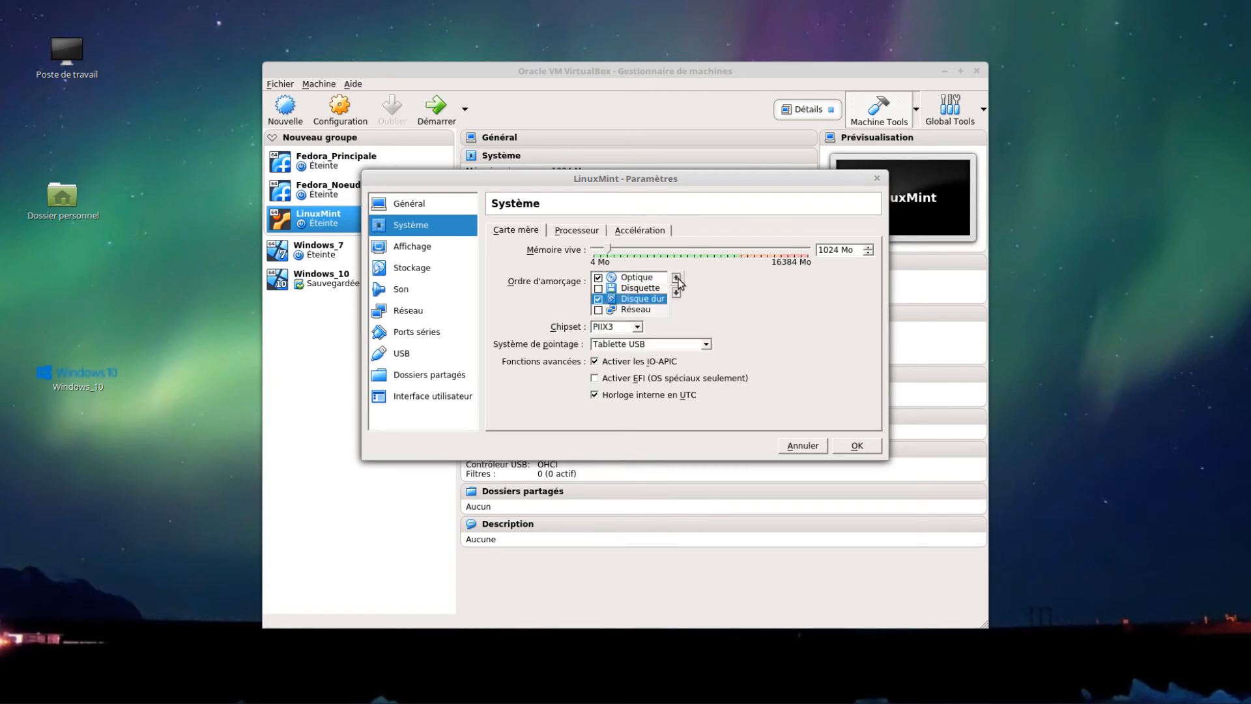
{"action": "left_click", "coordinate": [677, 278]}
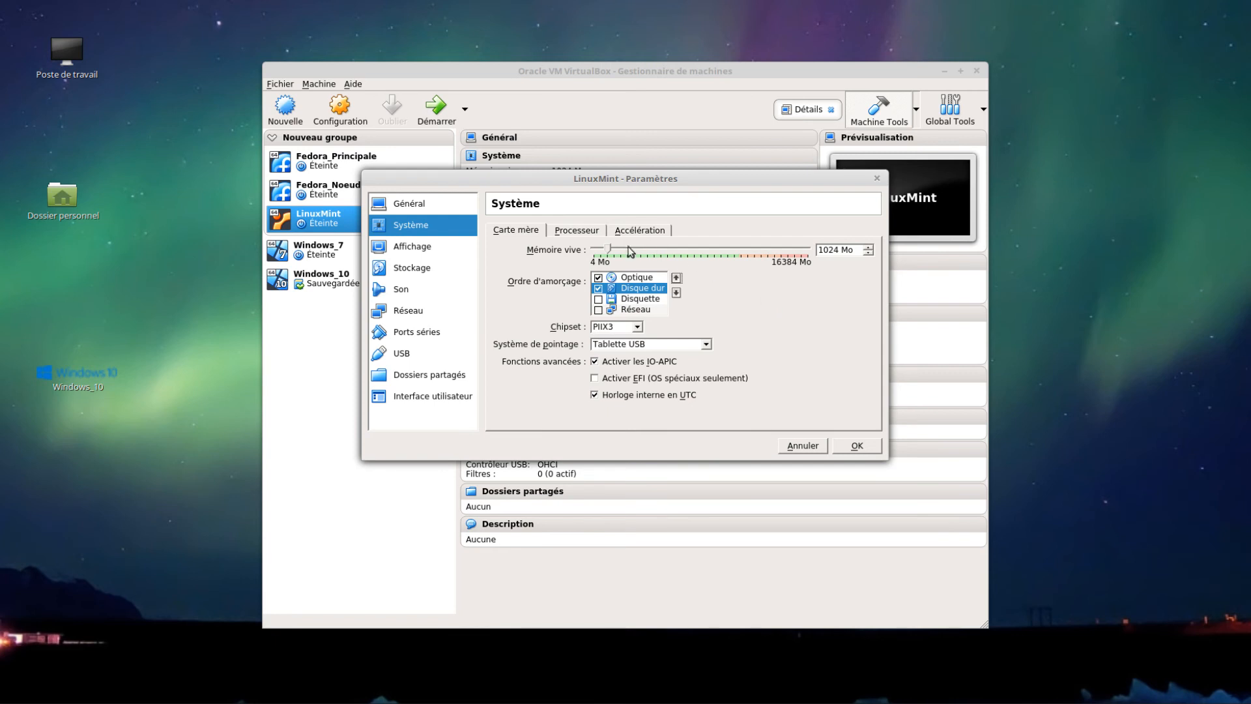
- Raise the machine's video memory to 64 MB and enable 3D acceleration
{"action": "left_click", "coordinate": [424, 248]}
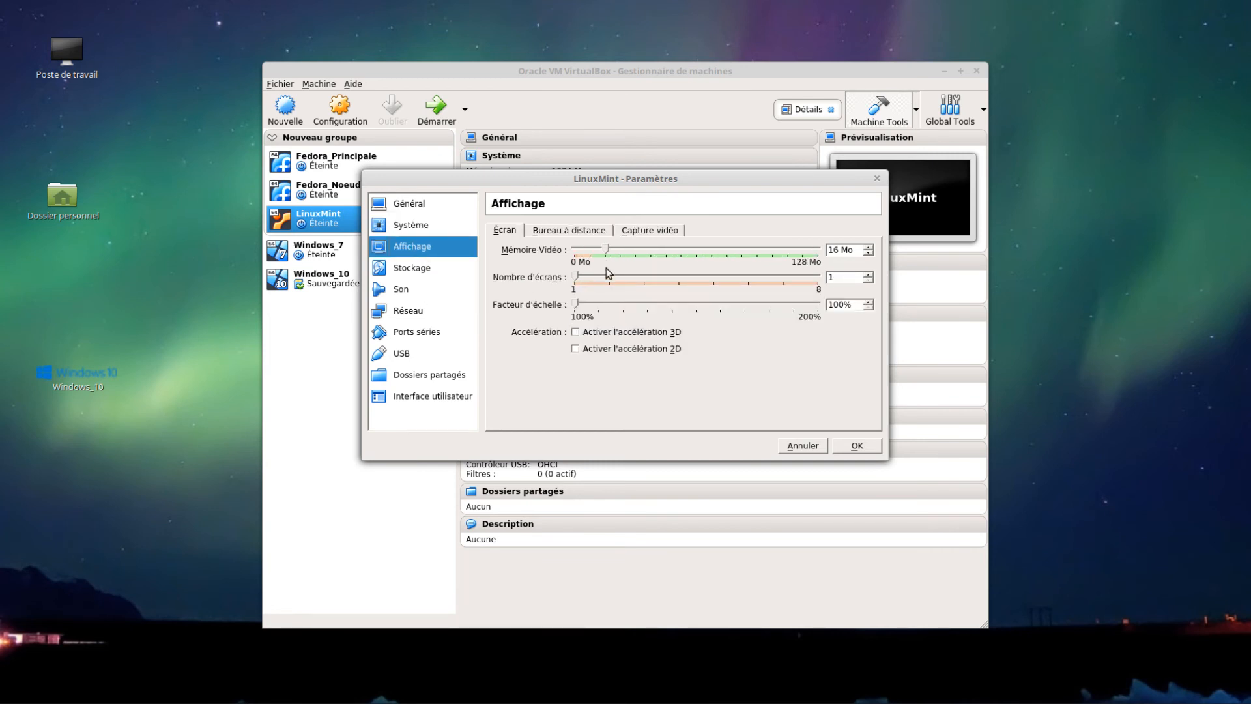
{"action": "left_click_drag", "start_coordinate": [605, 249], "coordinate": [694, 257]}
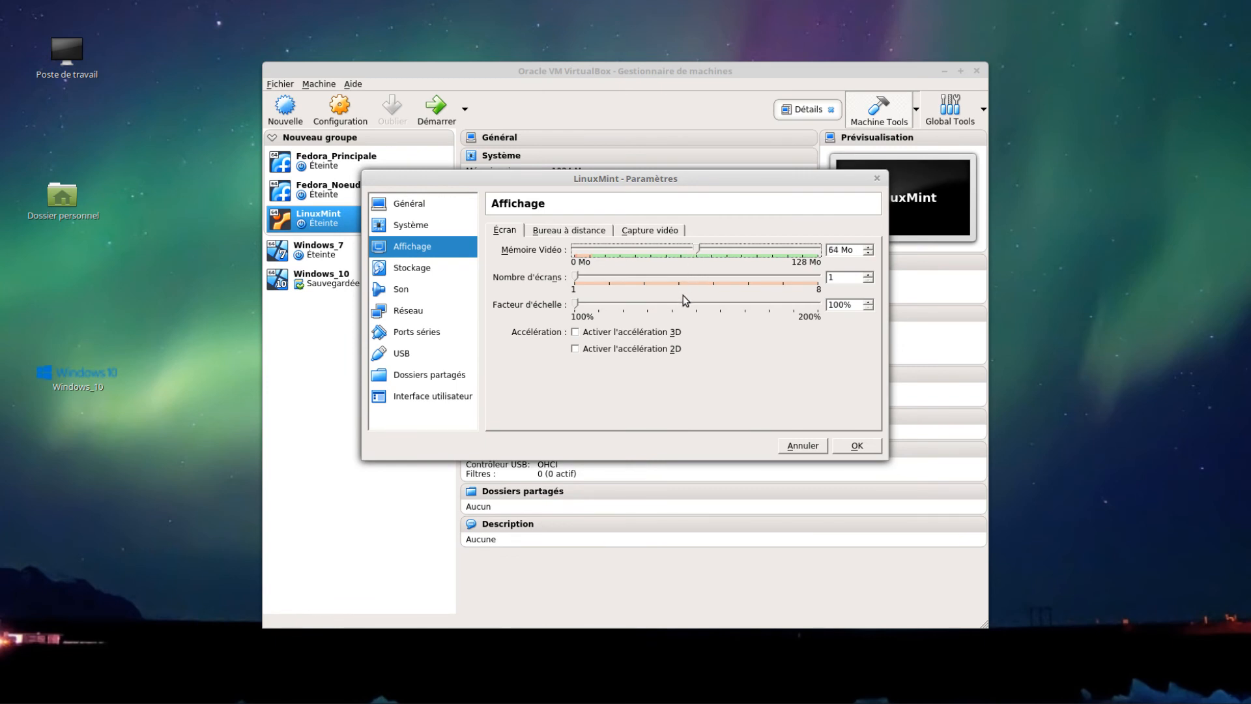
{"action": "left_click", "coordinate": [576, 333]}
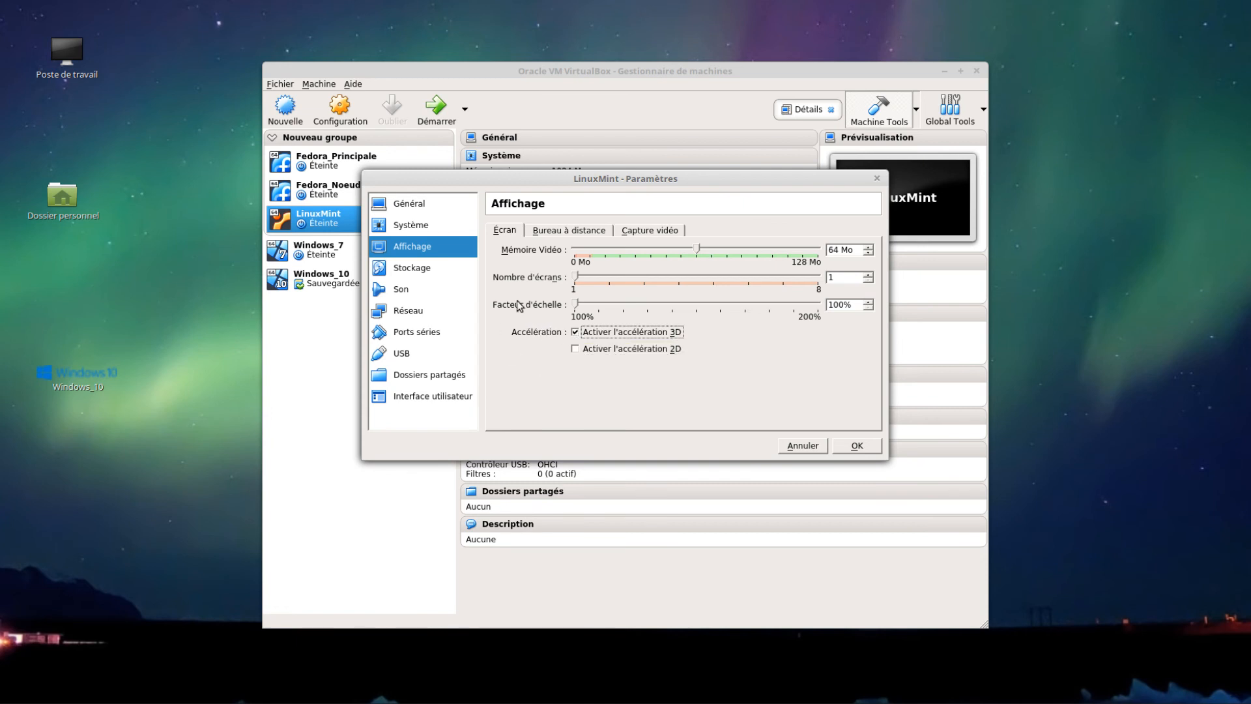
- Insert the linuxmint-18.3-cinnamon-64bit.iso image into the empty optical drive on the IDE controller
{"action": "left_click", "coordinate": [422, 270]}
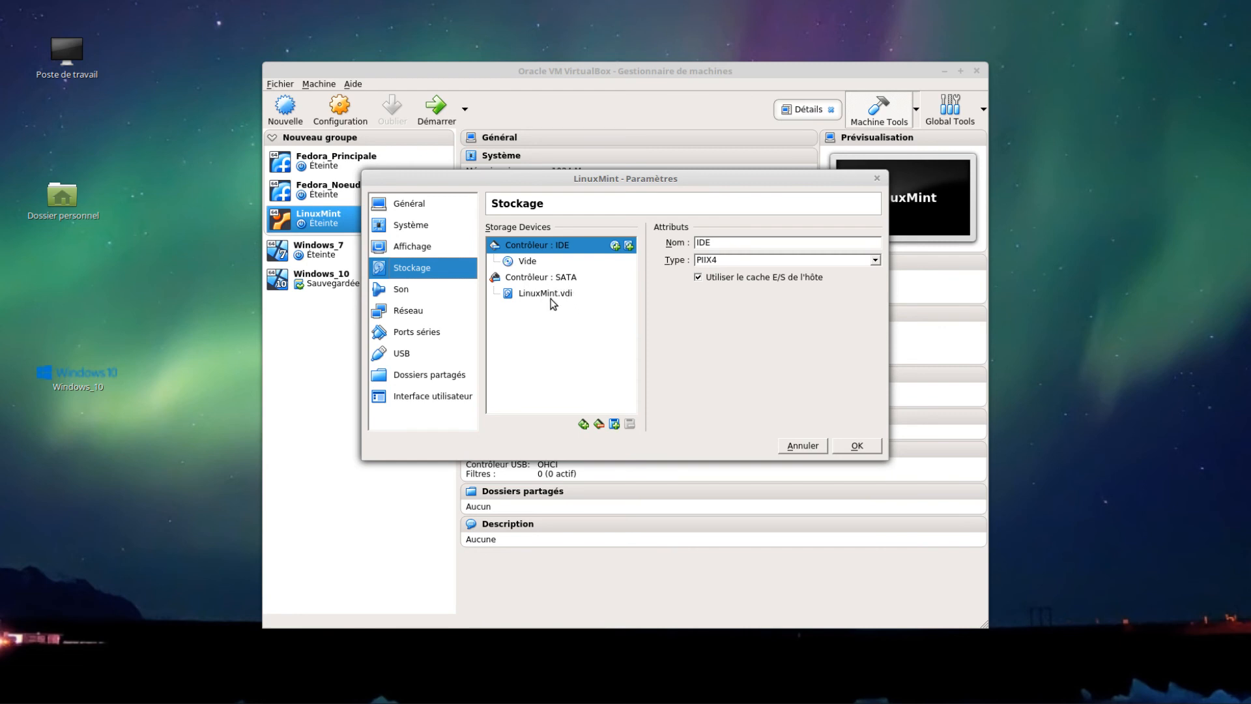
{"action": "mouse_move", "coordinate": [552, 303]}
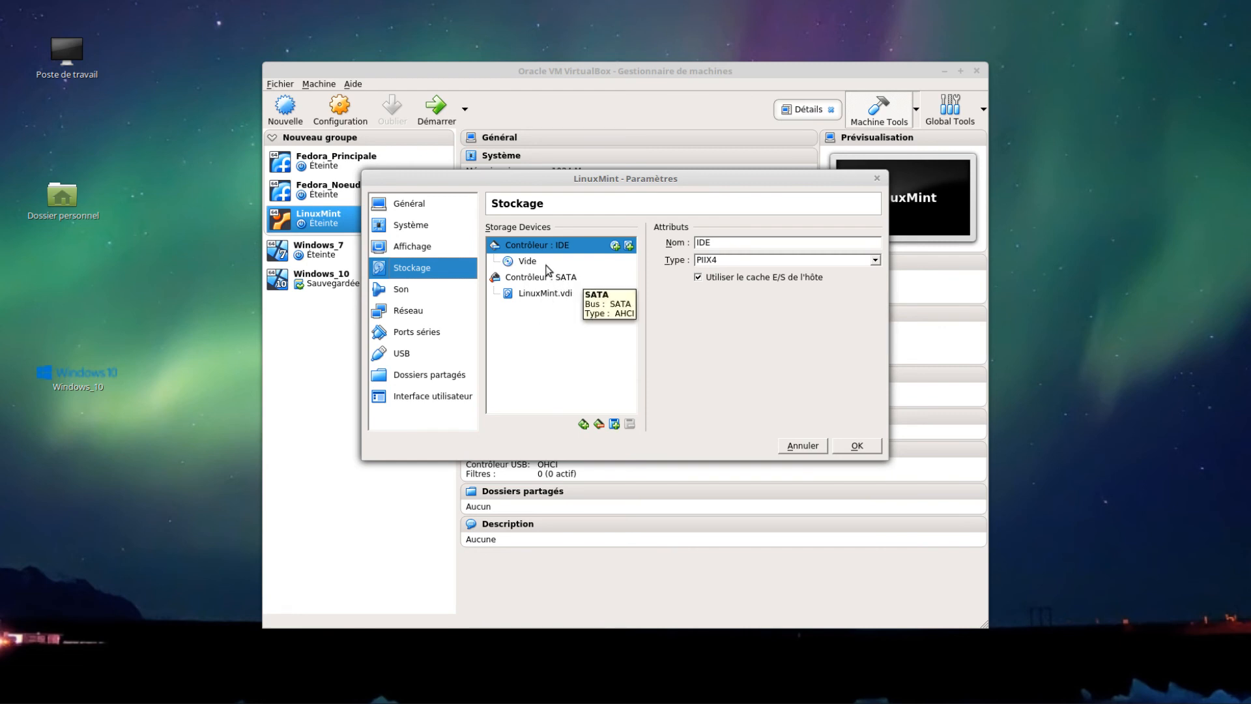
{"action": "mouse_move", "coordinate": [528, 267]}
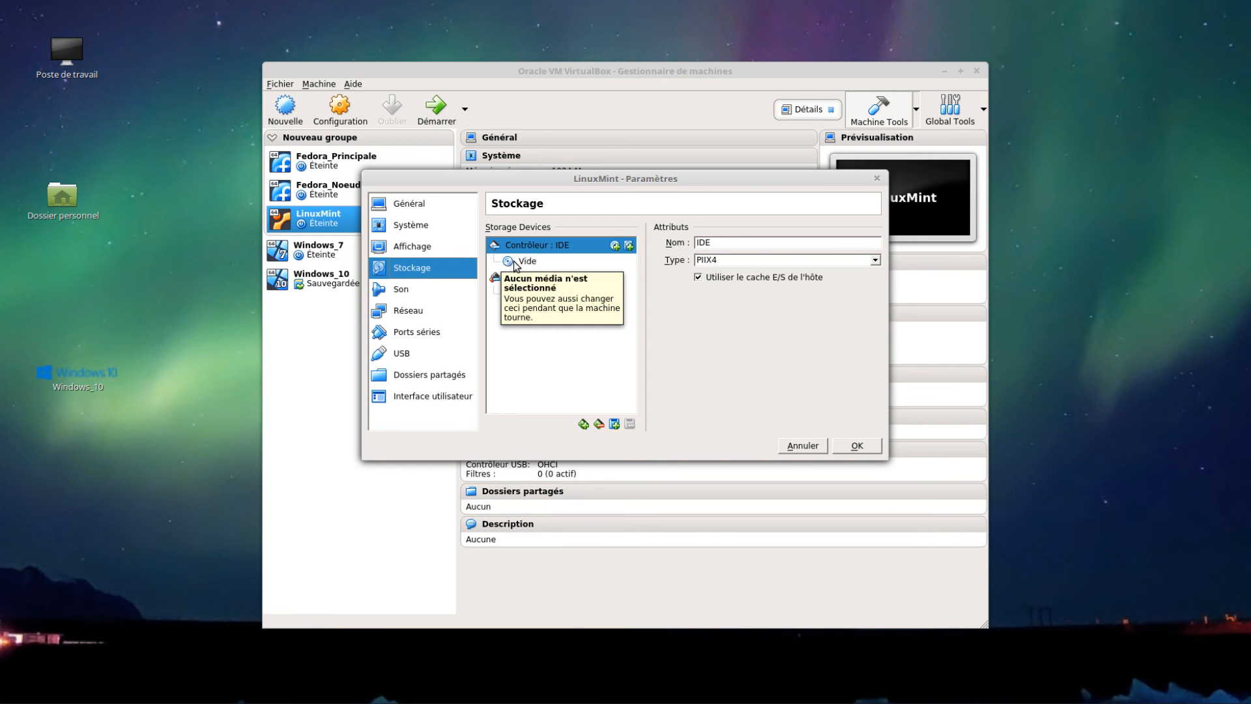
{"action": "left_click", "coordinate": [515, 263]}
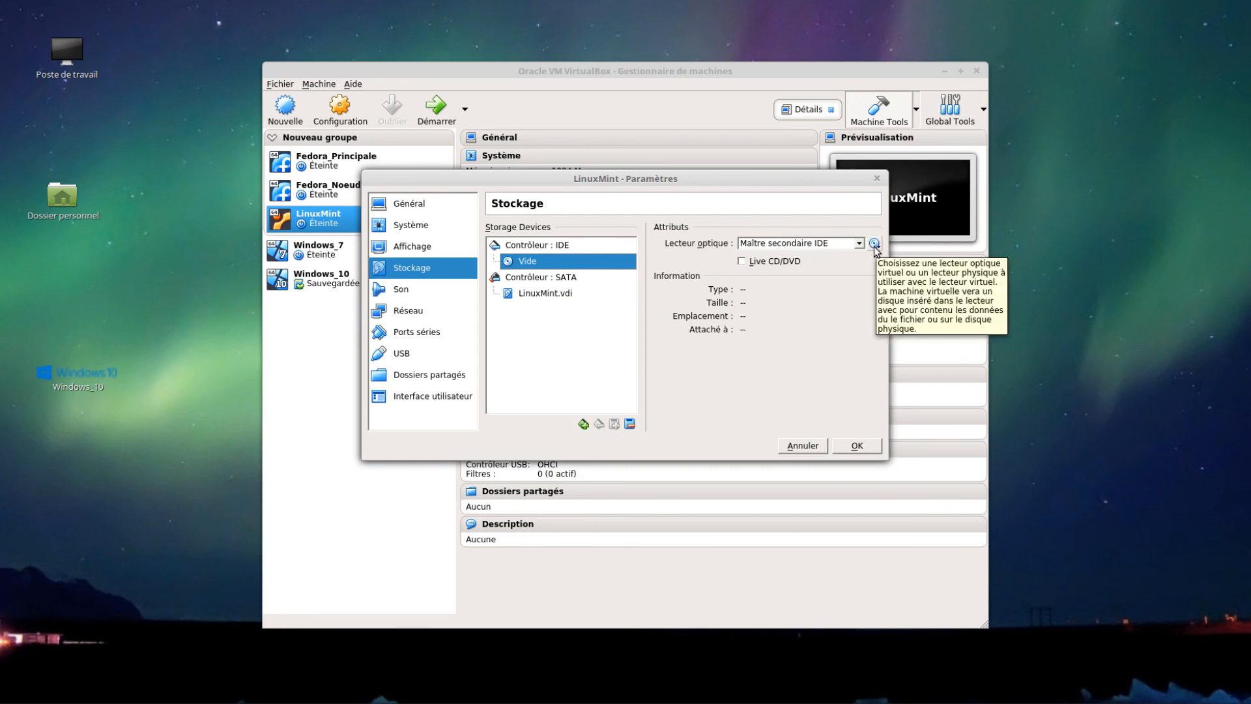
{"action": "left_click", "coordinate": [875, 244]}
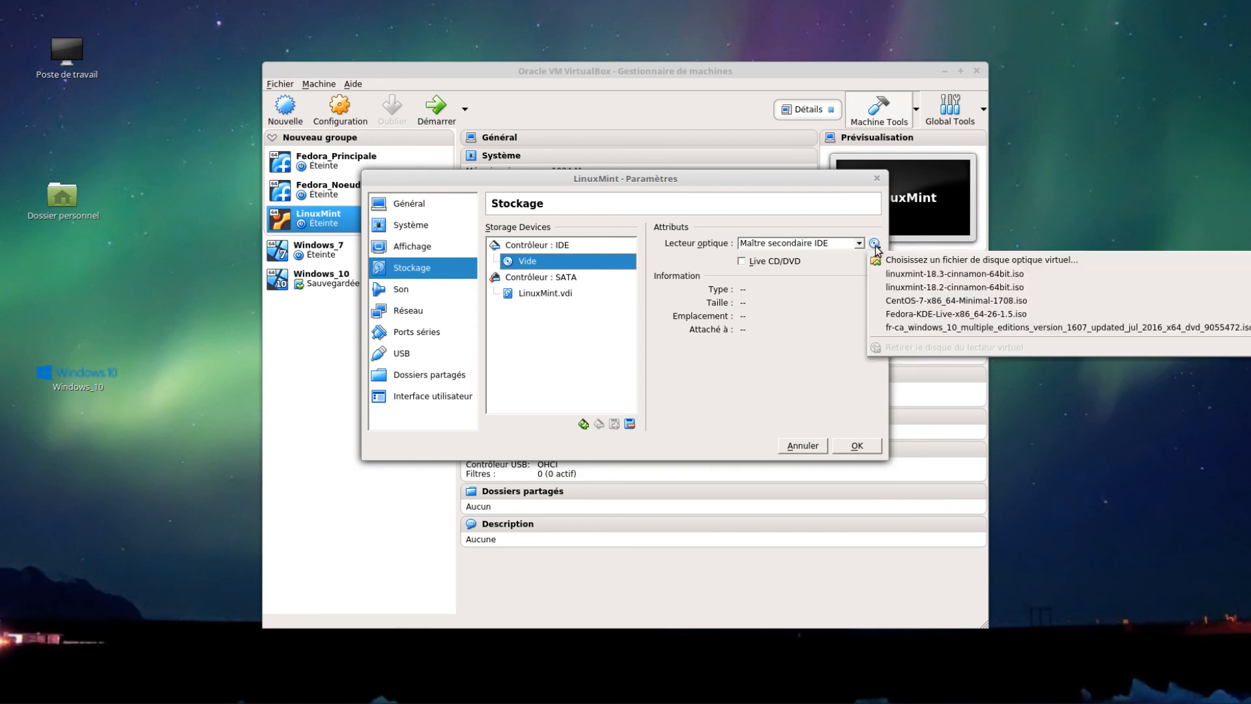
{"action": "left_click", "coordinate": [943, 276]}
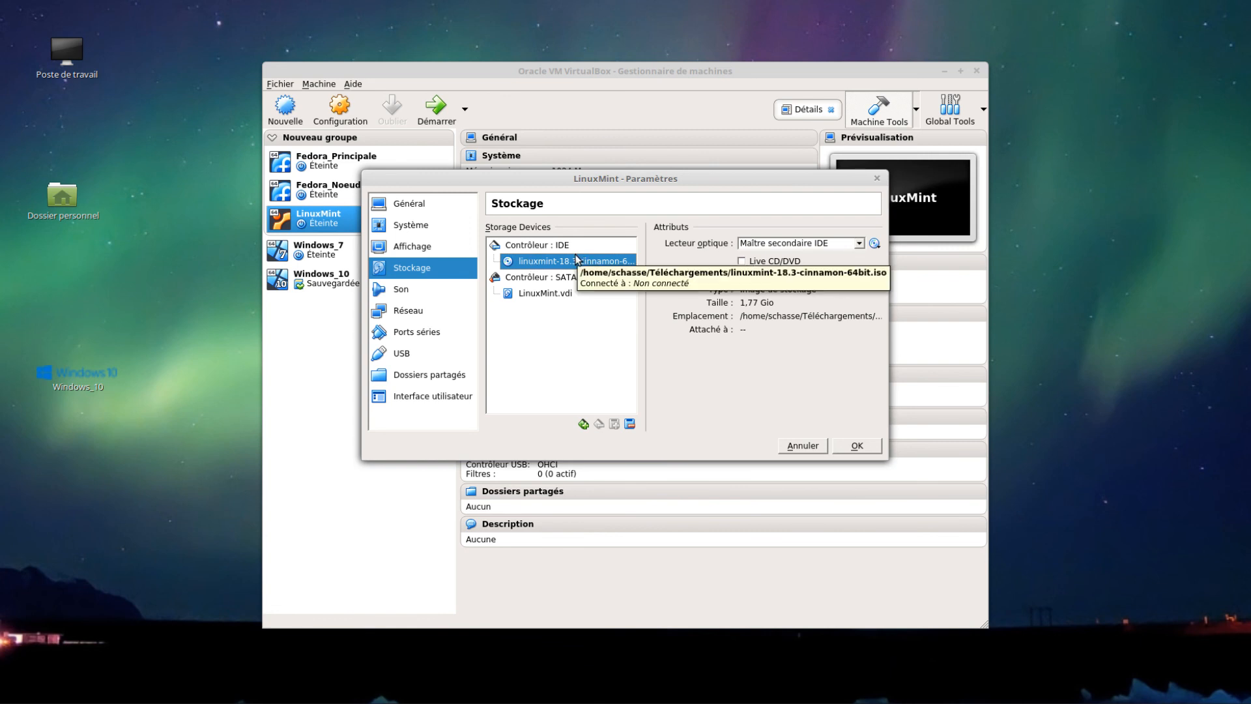
- Review the machine's sound and network settings, then save the whole configuration
{"action": "left_click", "coordinate": [430, 290]}
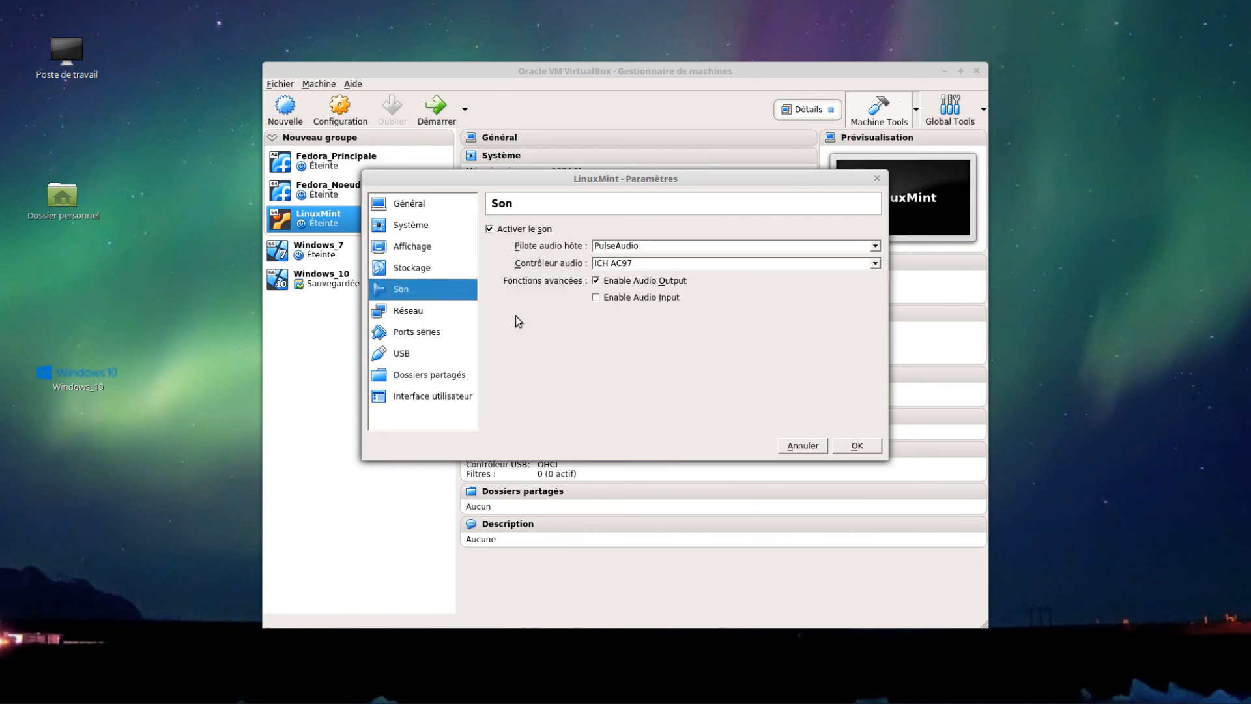
{"action": "left_click", "coordinate": [408, 311]}
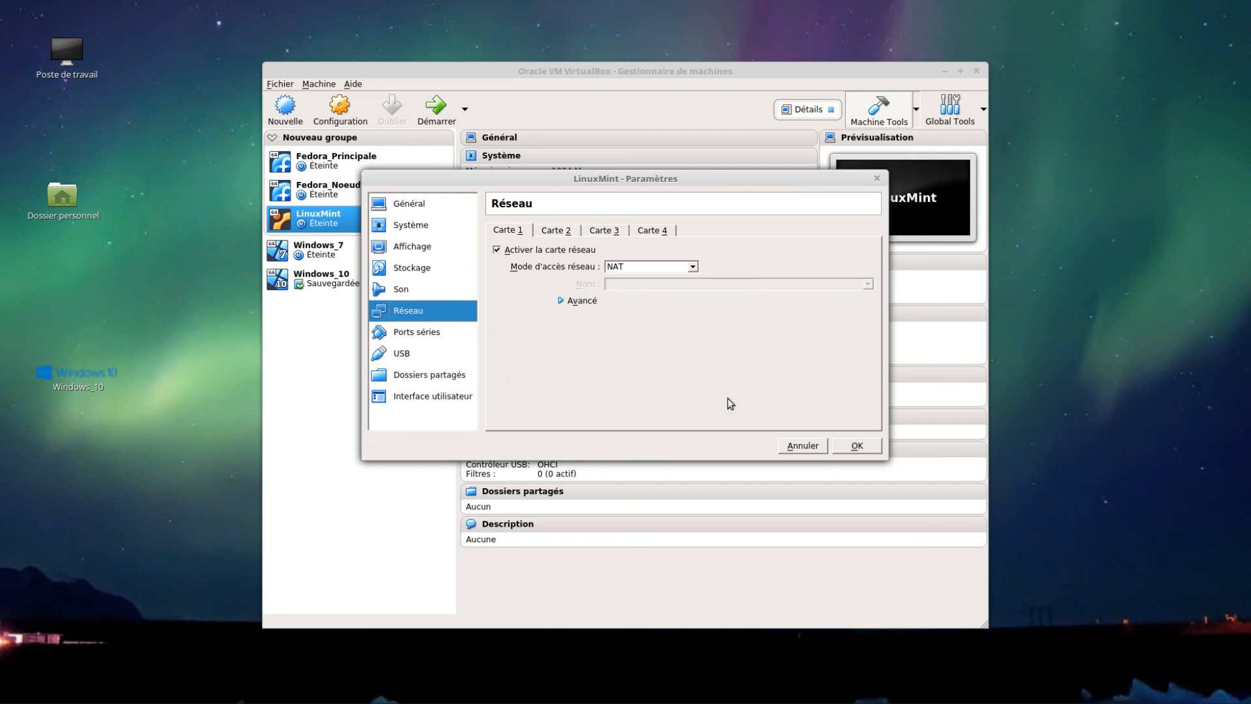
{"action": "left_click", "coordinate": [858, 446]}
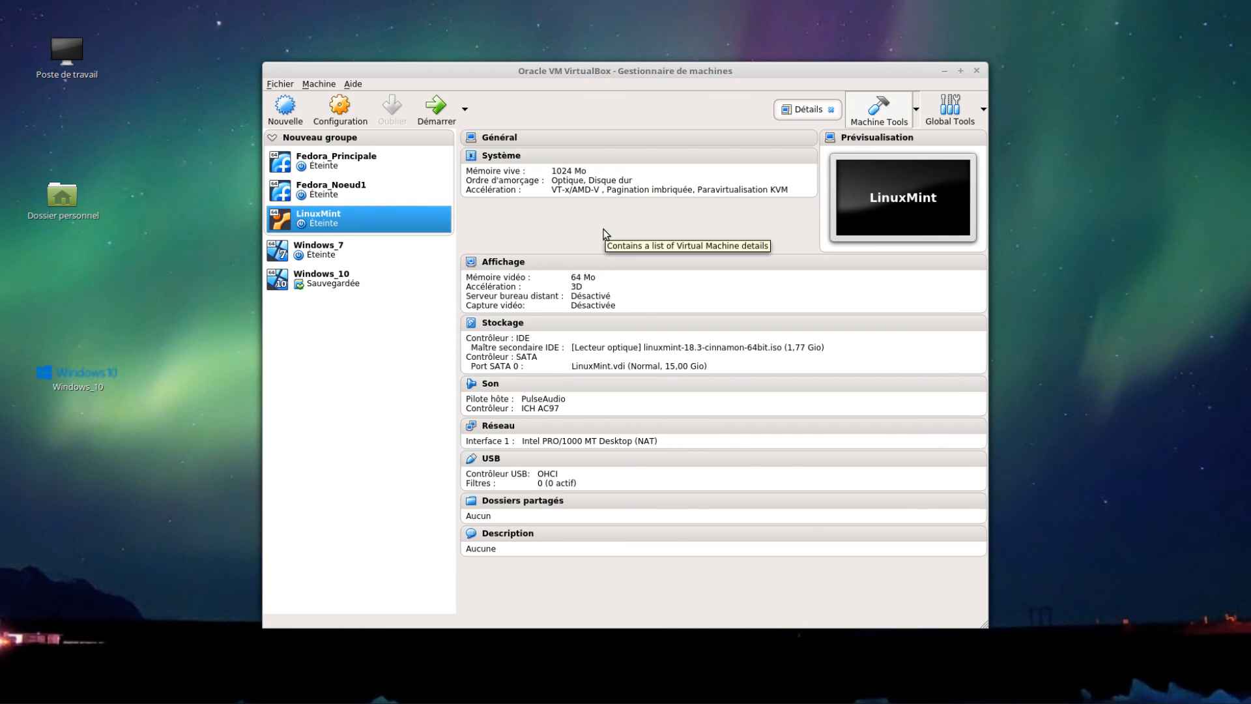